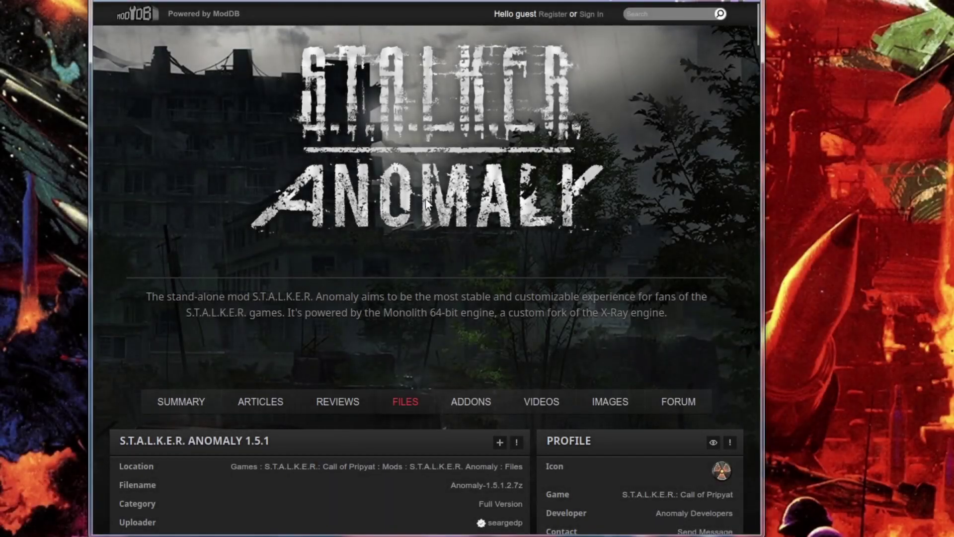
Step: Look over the S.T.A.L.K.E.R. Anomaly 1.5.1 file page on ModDB
scroll(447, 179, down, 1)
scroll(424, 193, up, 1)
scroll(424, 197, down, 6)
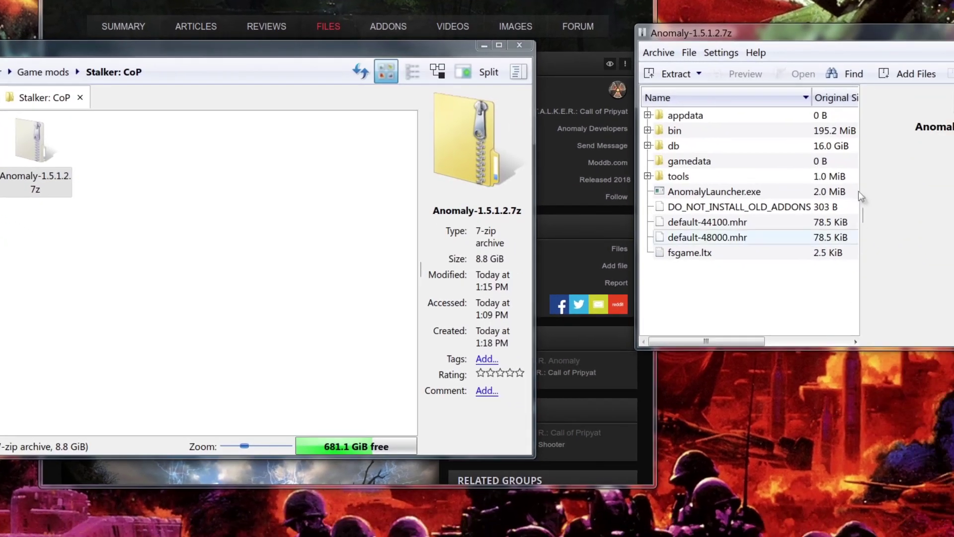
Step: Review the extraction options for the Anomaly-1.5.1.2.7z archive, then close the archive window
drag(769, 32, 247, 118)
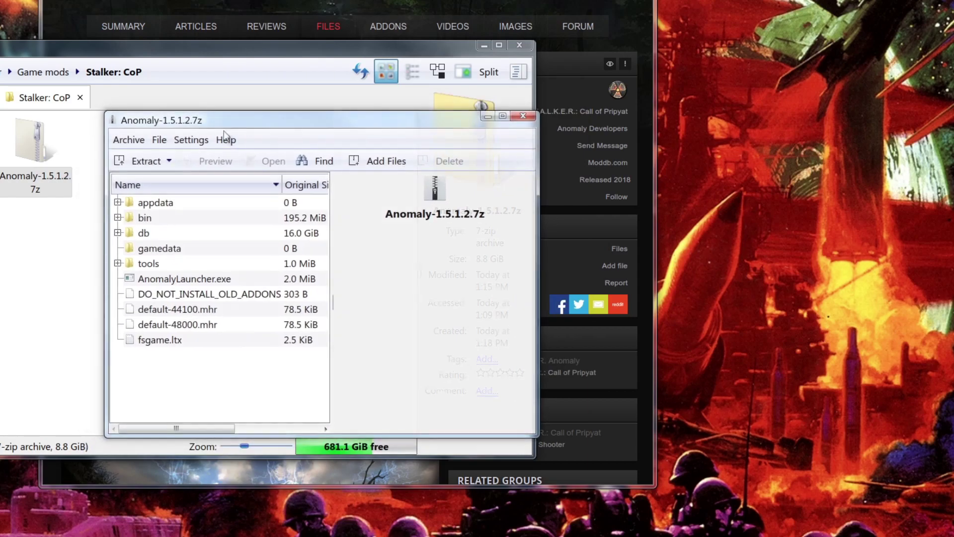
click(170, 161)
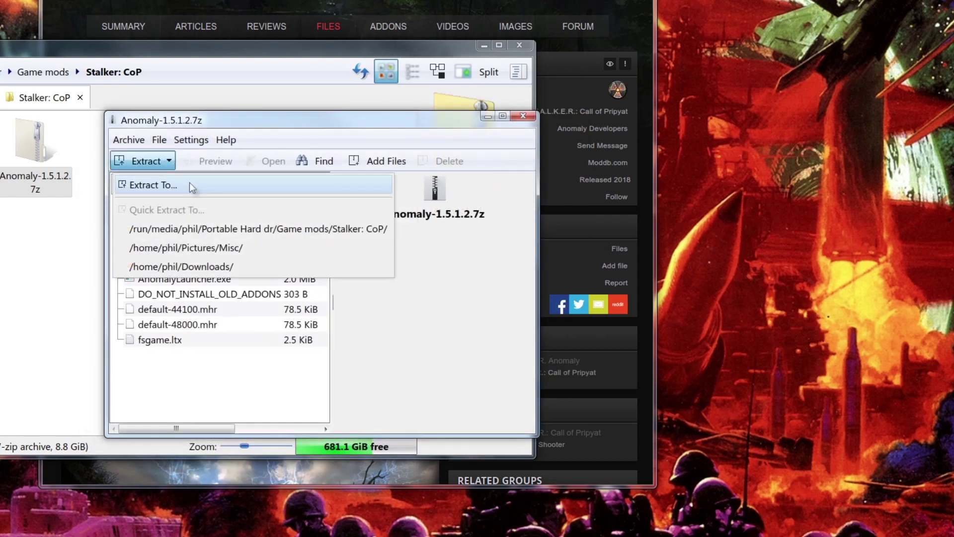
click(170, 161)
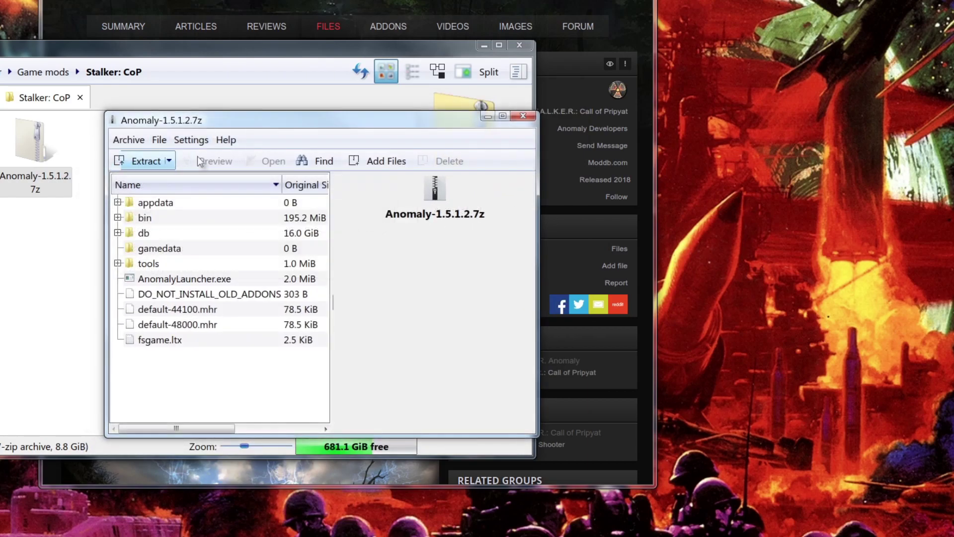
click(524, 116)
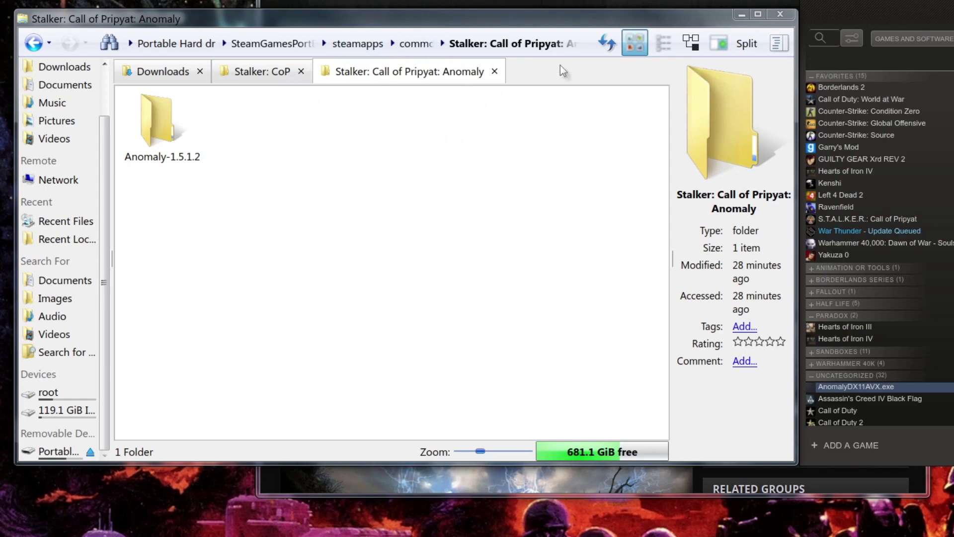
Step: Check the path of the extracted Anomaly folder and select AnomalyDX11AVX.exe inside the bin folder of Anomaly-1.5.1.2
click(584, 45)
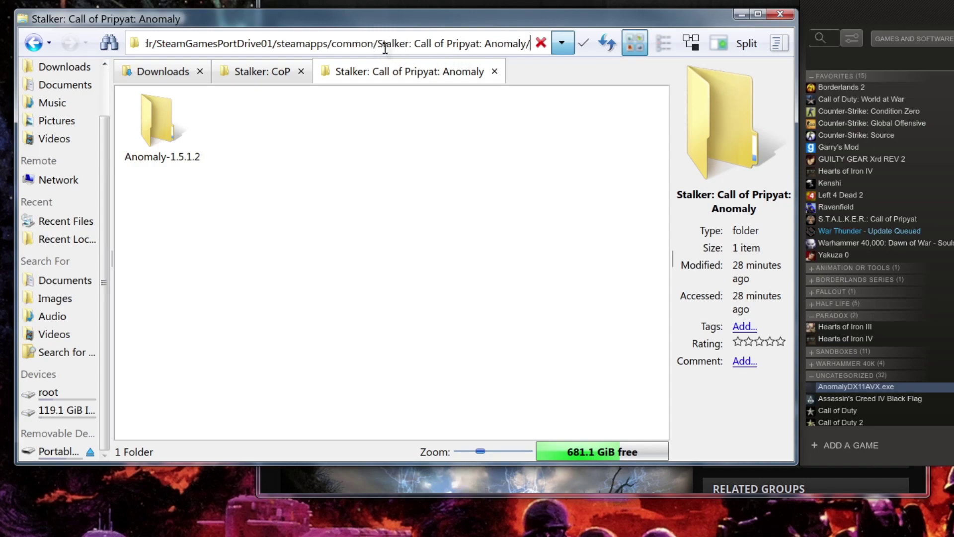
click(582, 50)
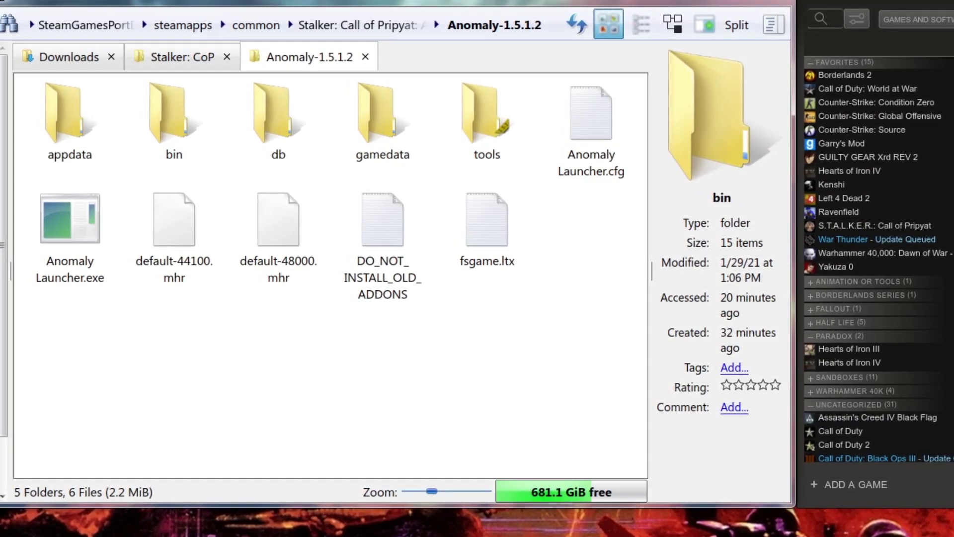
double_click(169, 125)
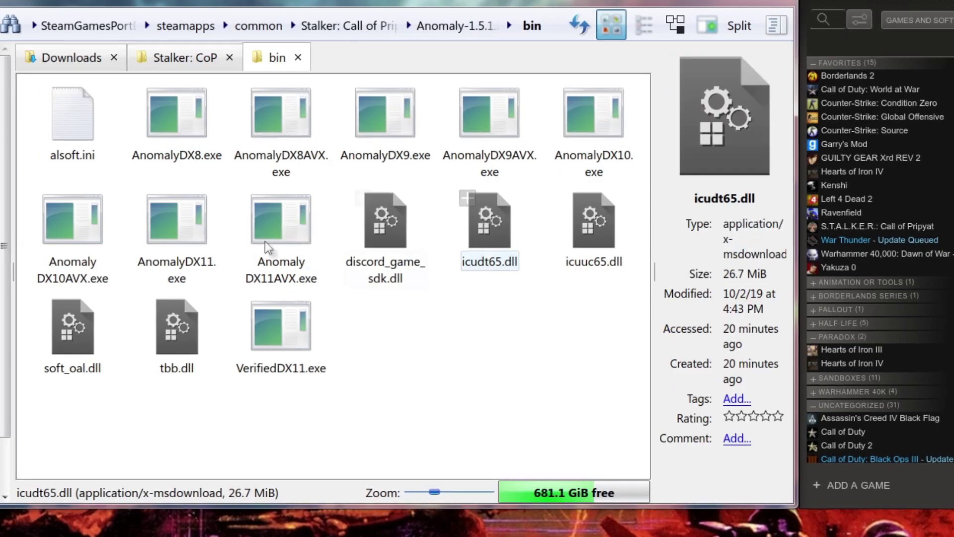
click(288, 235)
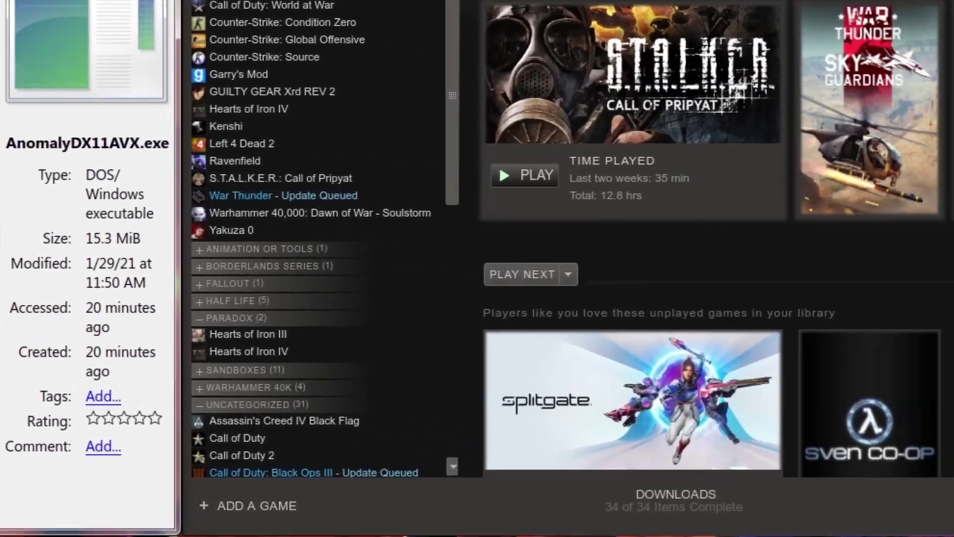
Step: Start adding a non-Steam game in Steam and browse for its program with the file type set to All Files
click(878, 486)
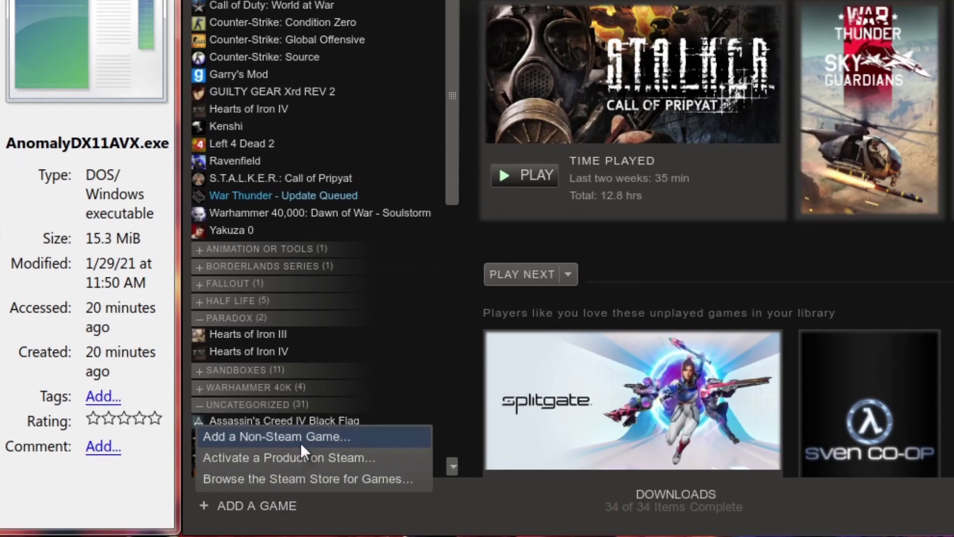
click(306, 438)
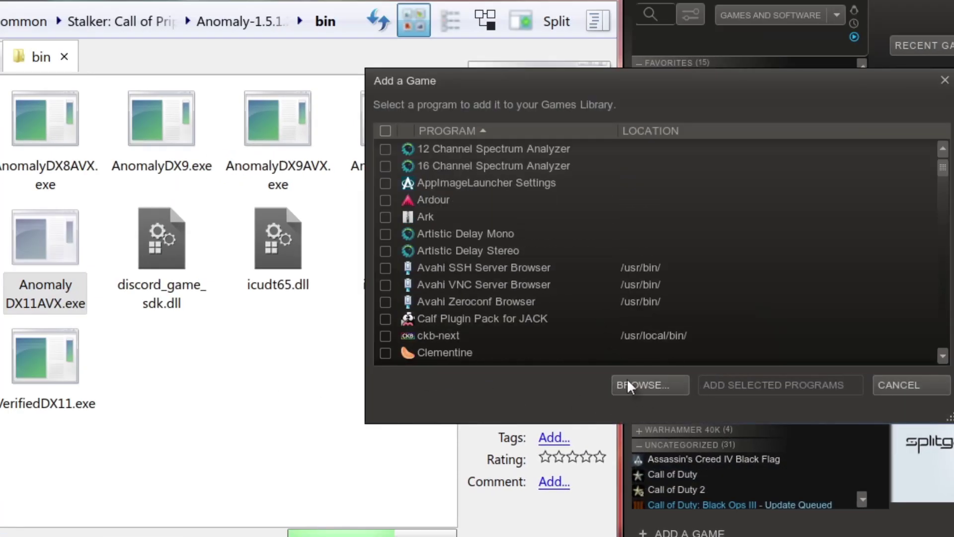
click(643, 388)
click(577, 378)
click(551, 398)
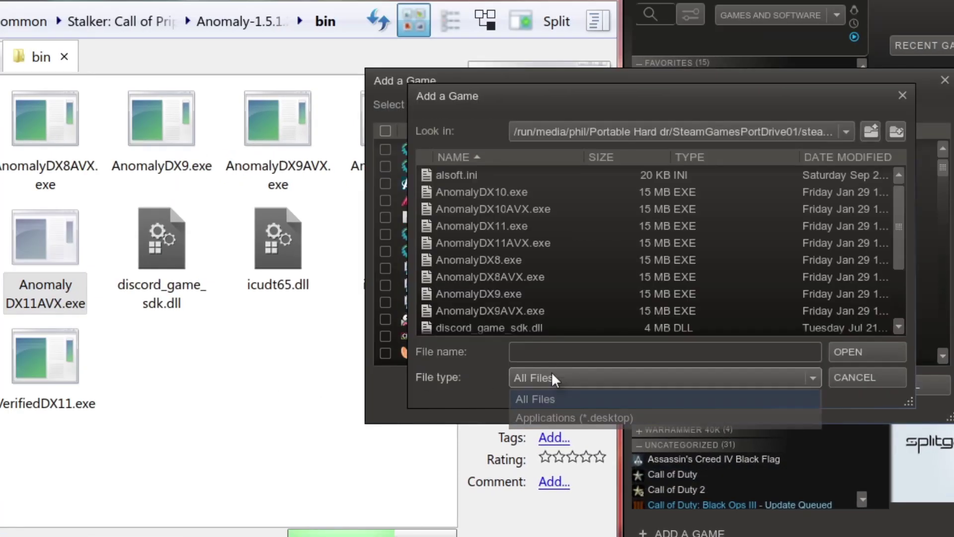
Step: Choose AnomalyDX11AVX.exe as the program file and add it to the Steam library
click(661, 352)
key(ctrl+v)
click(845, 351)
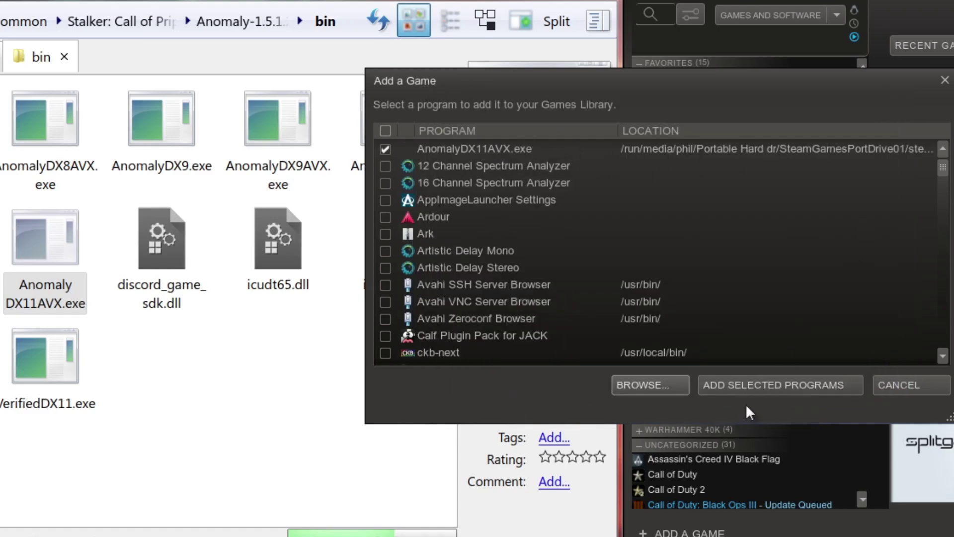
click(761, 383)
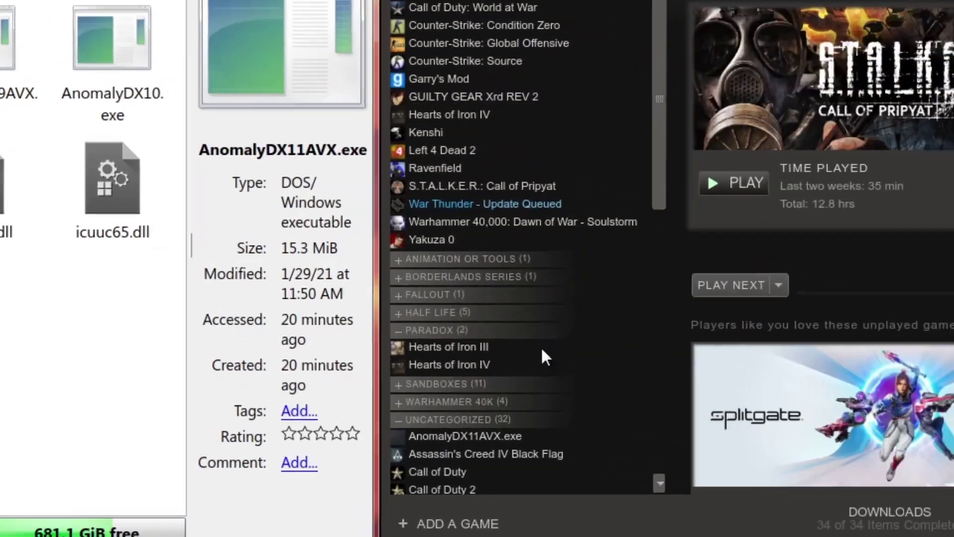
Step: Force AnomalyDX11AVX.exe to run with the Proton 7.0-6 compatibility tool, check its shortcut target, and close its properties
click(437, 436)
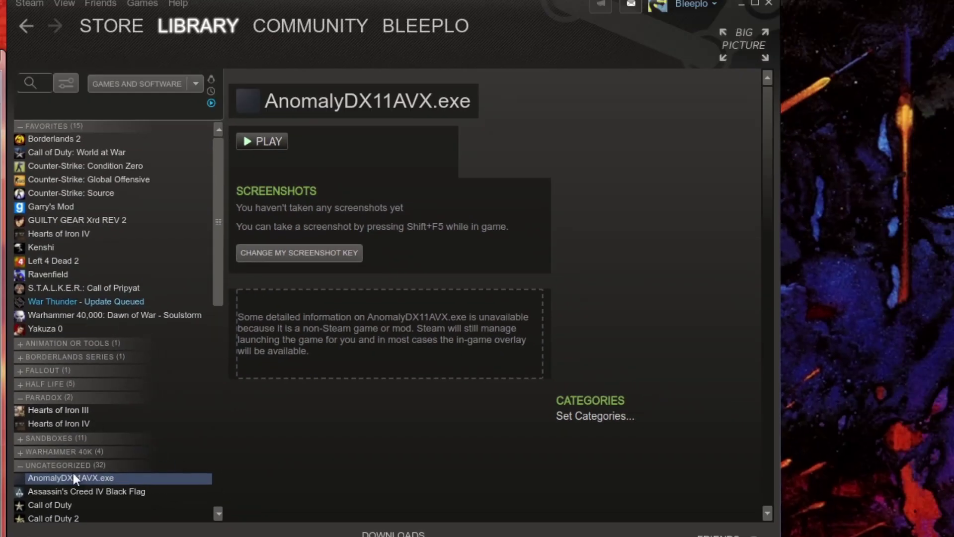
right_click(83, 475)
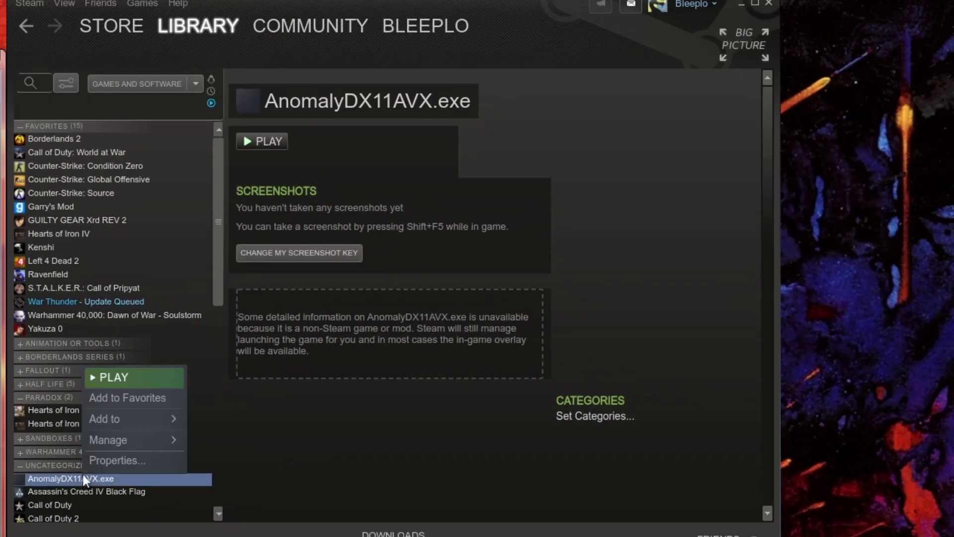
click(143, 460)
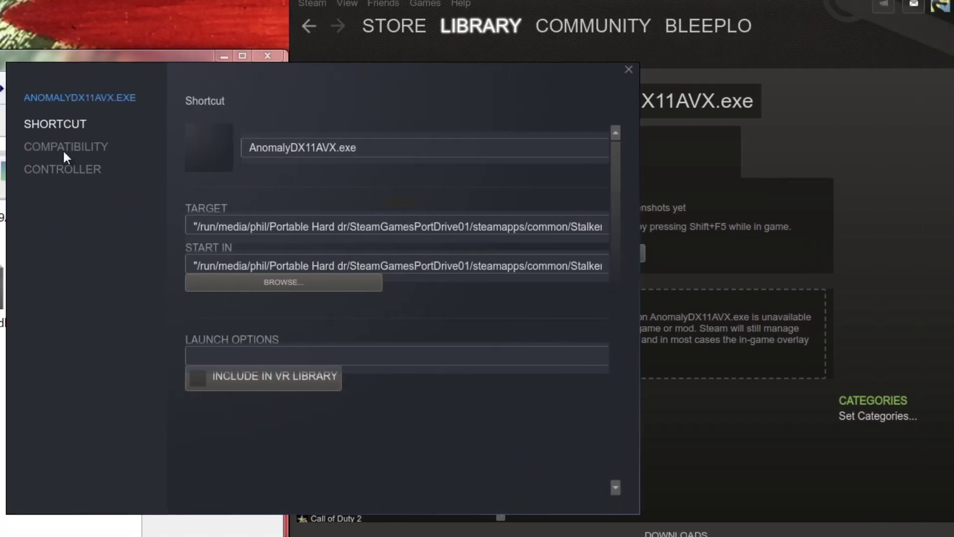
click(66, 146)
click(279, 139)
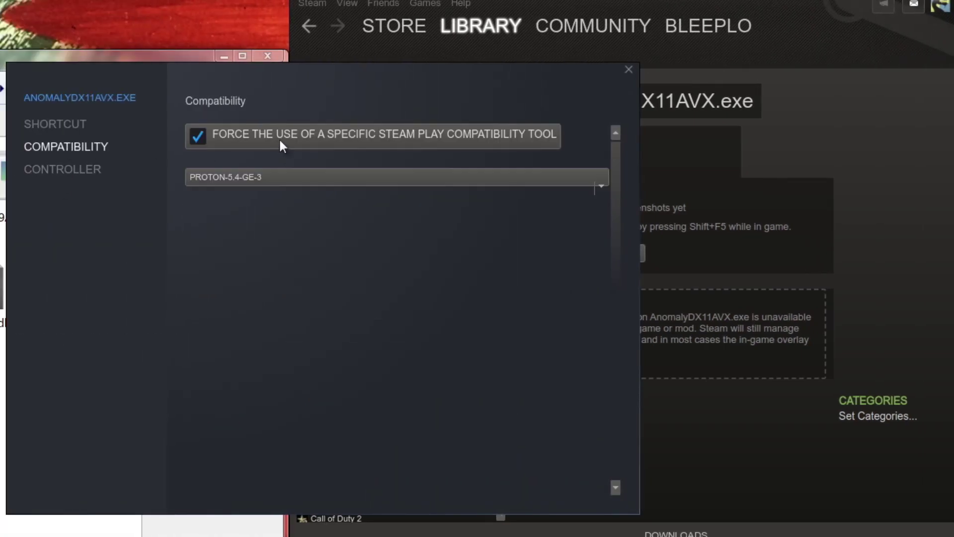
click(237, 177)
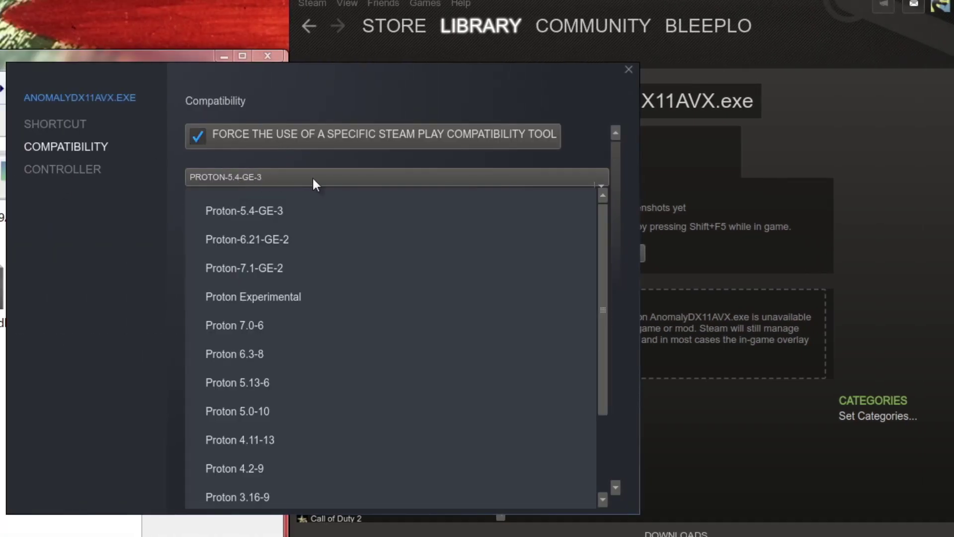
click(254, 326)
click(88, 122)
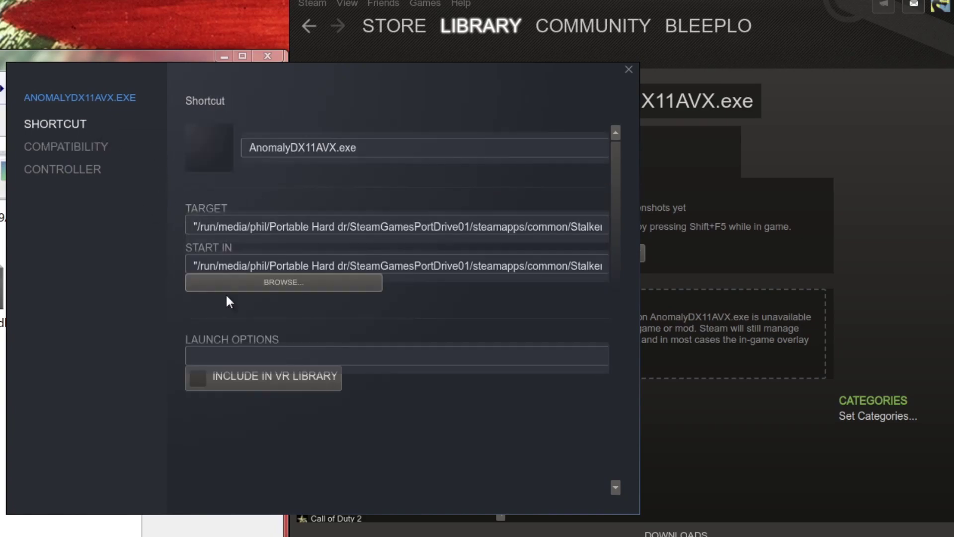
click(554, 223)
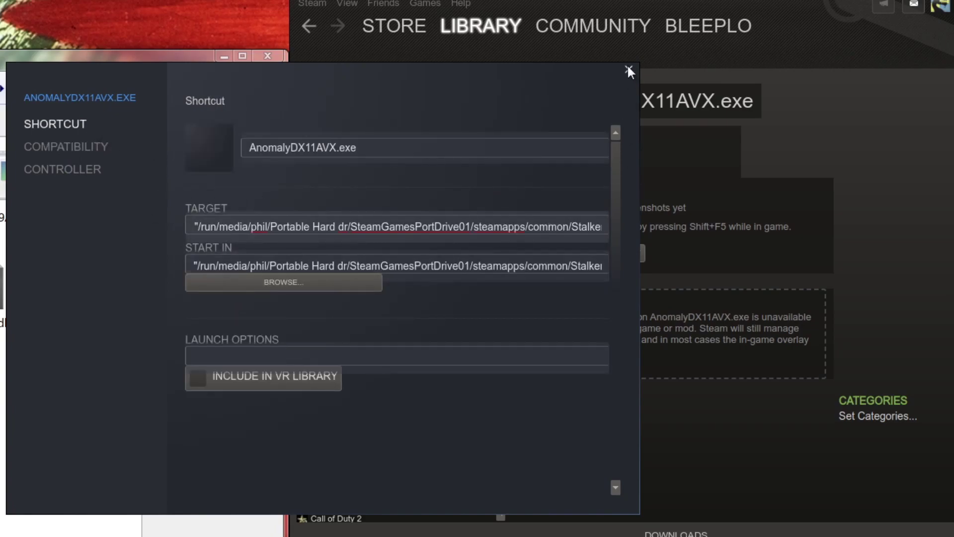
click(628, 69)
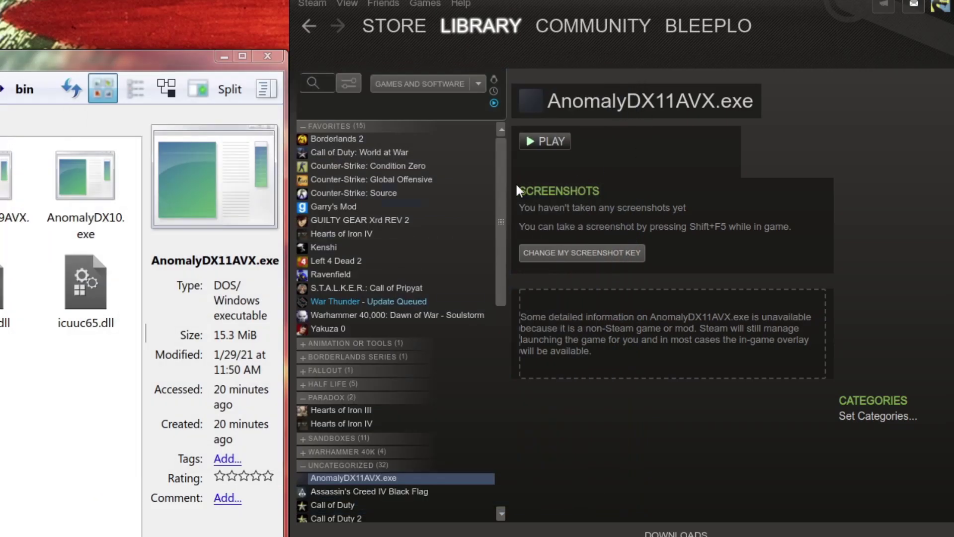
Step: Launch AnomalyDX11AVX.exe from Steam and switch to the Mod DB thread on running Anomaly with Proton
click(542, 142)
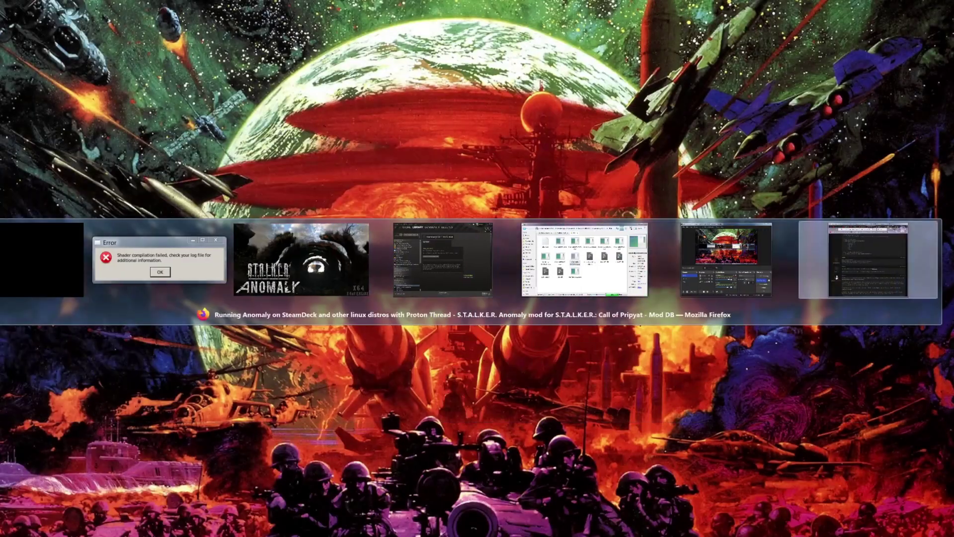
key(alt+Tab)
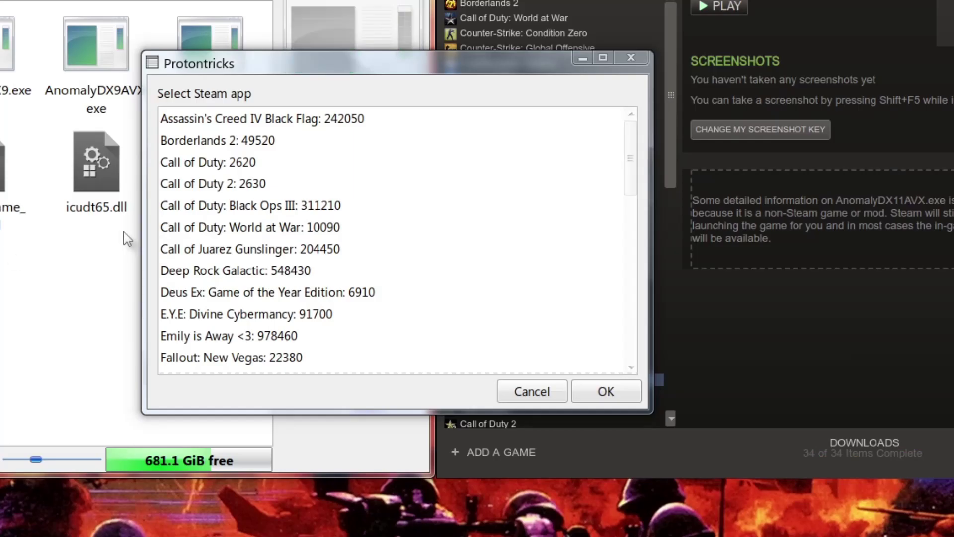
Step: Select the non-Steam shortcut AnomalyDX11AVX.exe as the Steam app in Protontricks and confirm it
drag(384, 65, 507, 128)
scroll(681, 262, down, 1)
scroll(505, 278, down, 4)
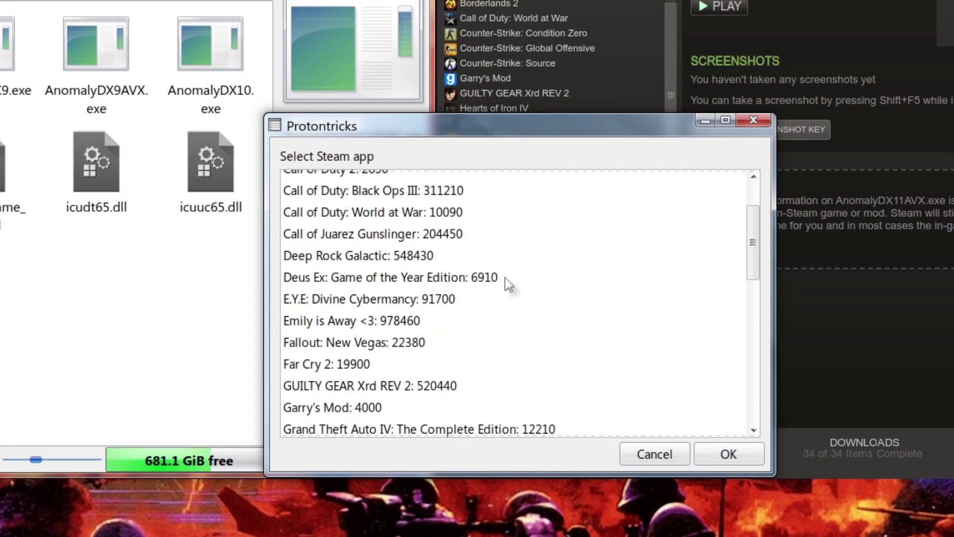
scroll(419, 358, down, 2)
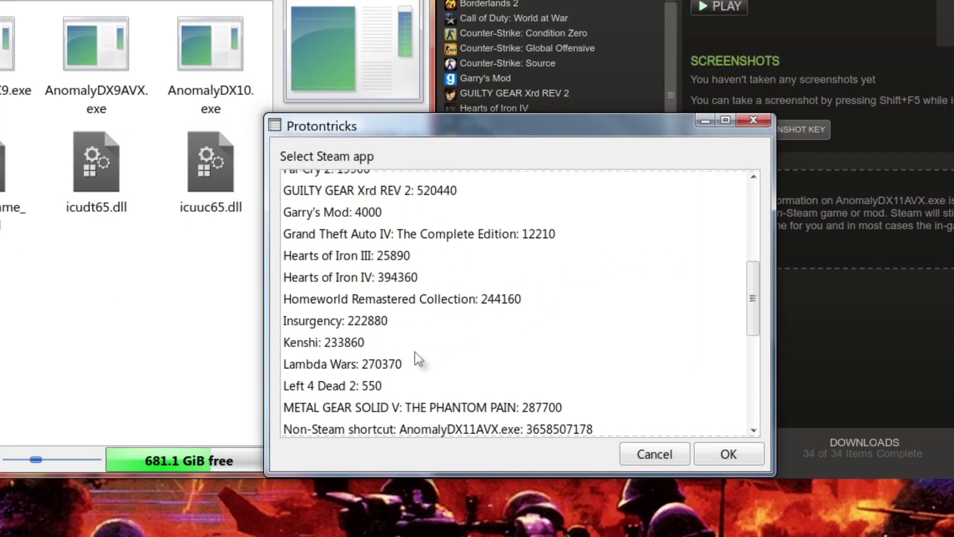
click(341, 391)
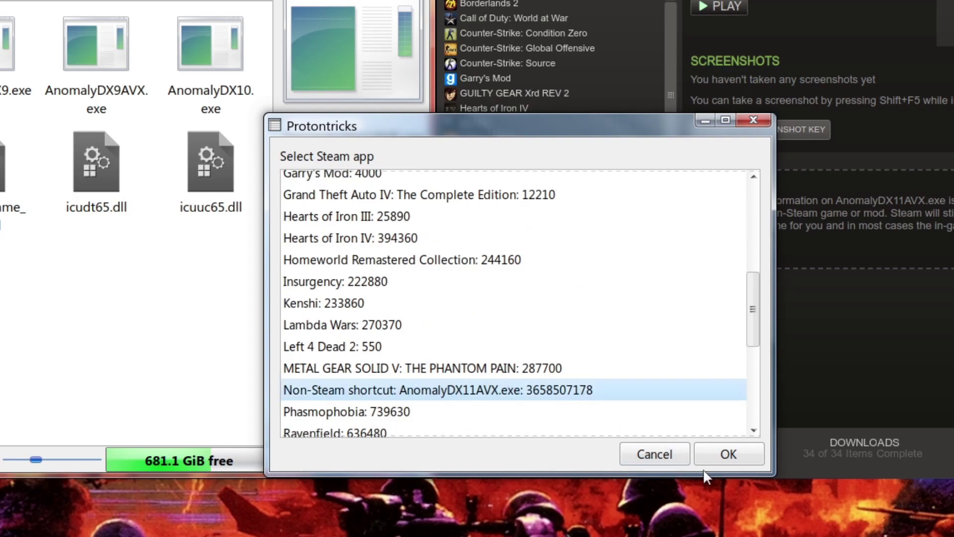
click(728, 454)
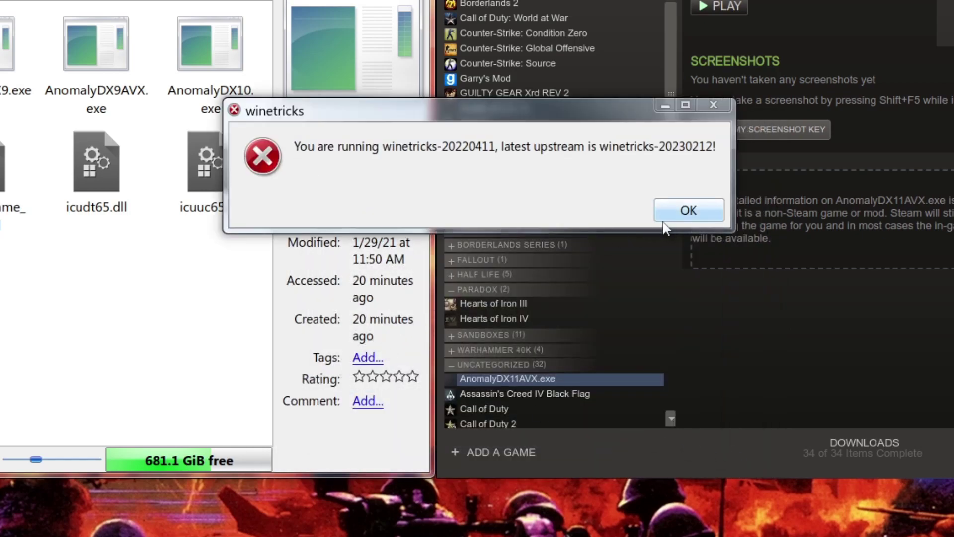
Step: Dismiss the winetricks warnings and choose to select the default wineprefix
click(692, 209)
click(693, 209)
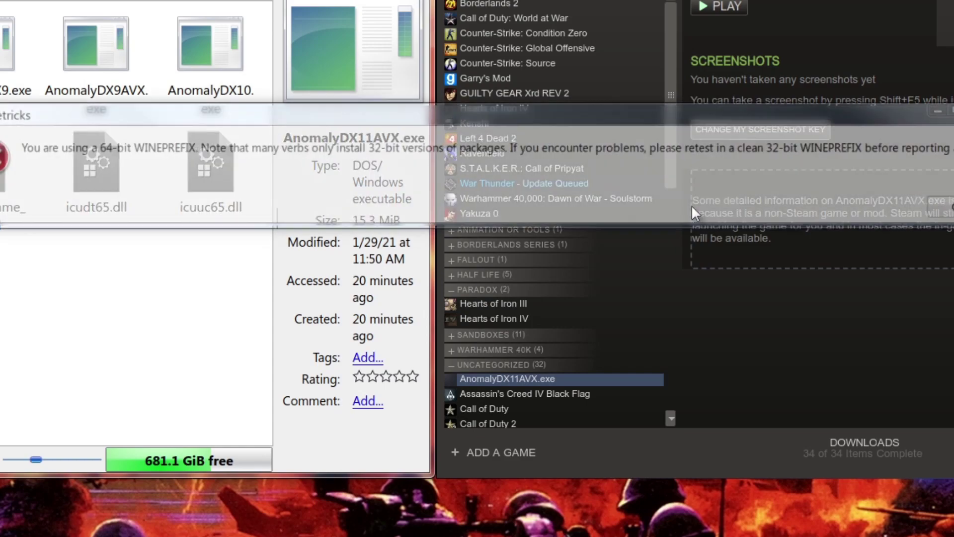
click(692, 208)
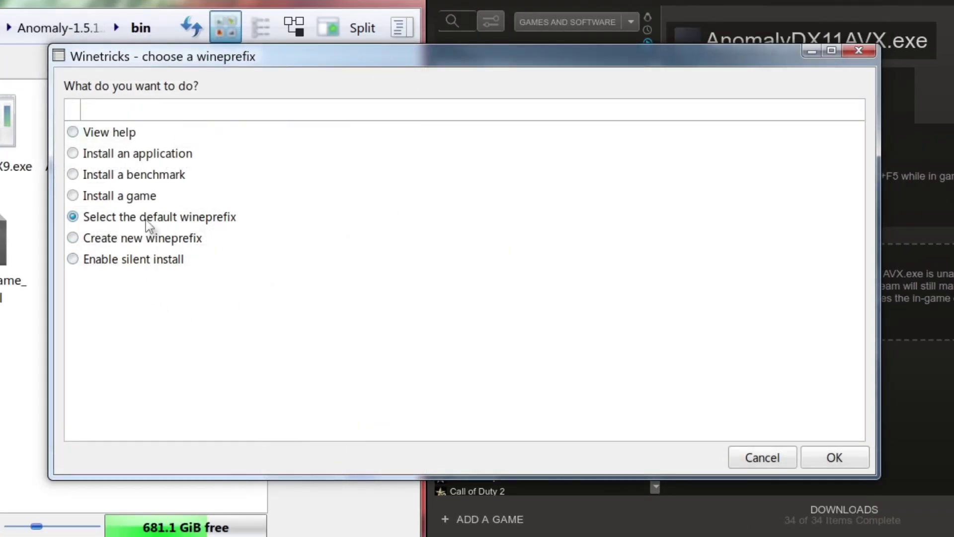
click(148, 223)
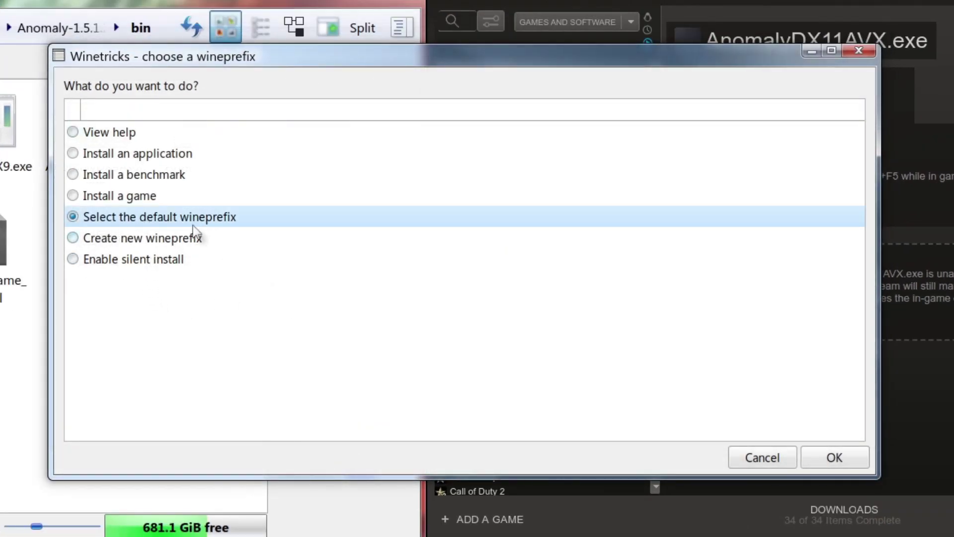
click(834, 458)
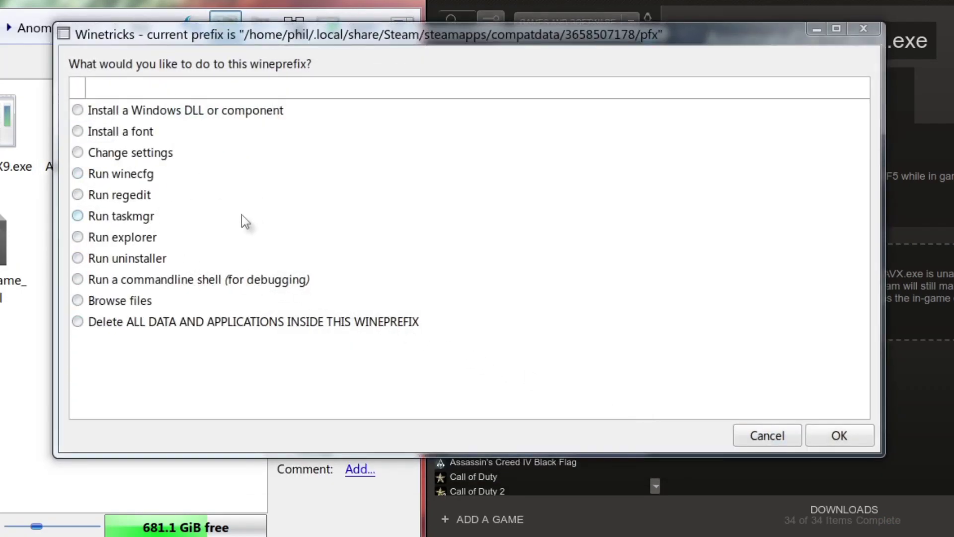
Step: Choose to install a Windows DLL or component and mark the d3dcompiler_43 and d3dcompiler_47 packages
click(208, 109)
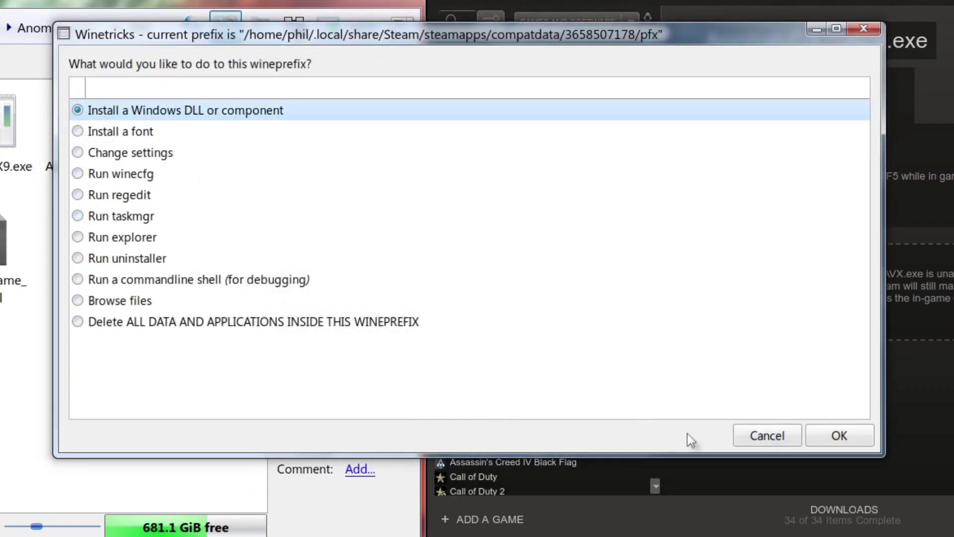
click(836, 436)
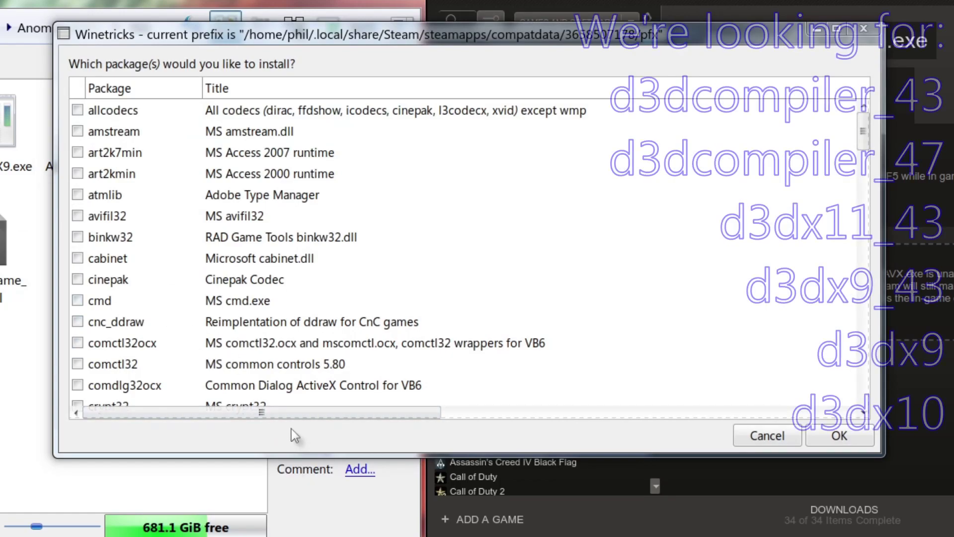
scroll(229, 277, down, 3)
scroll(230, 278, down, 3)
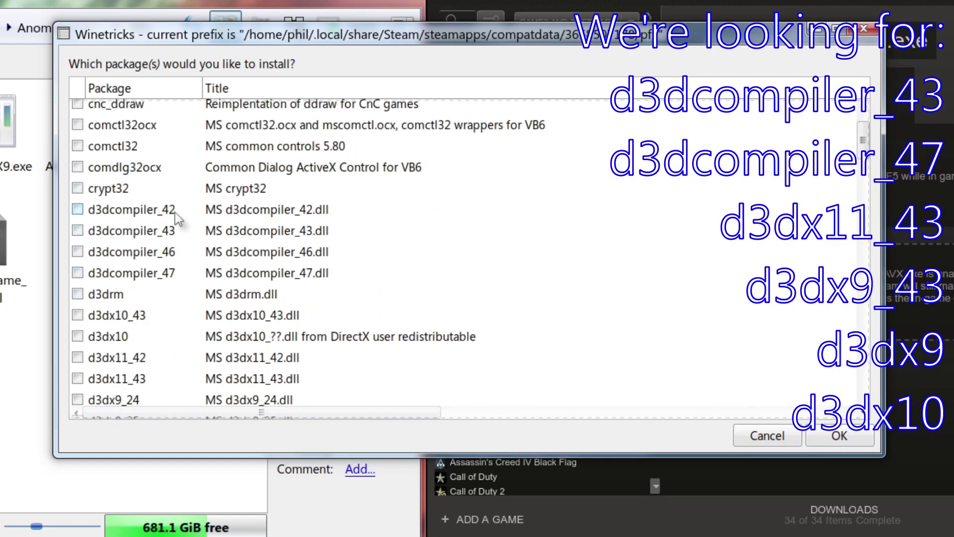
click(126, 232)
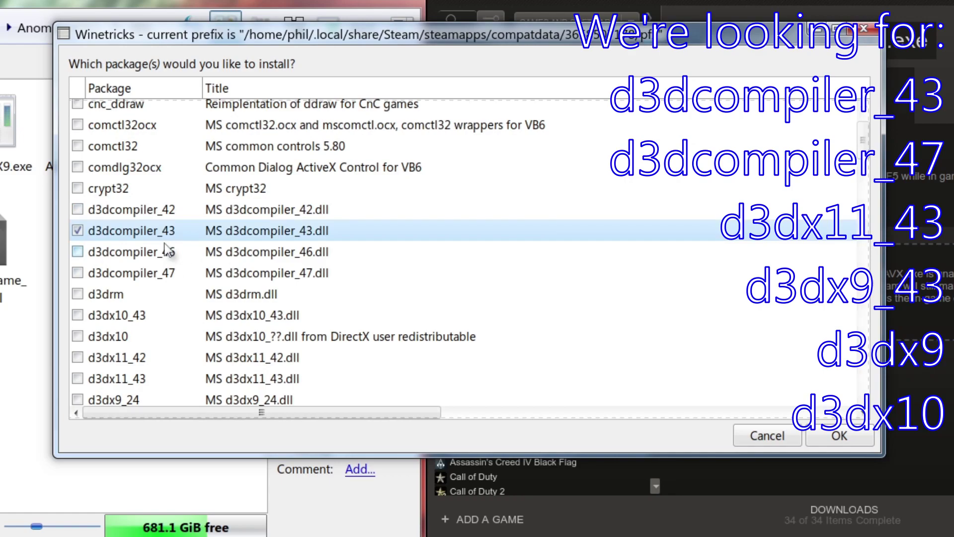
click(132, 276)
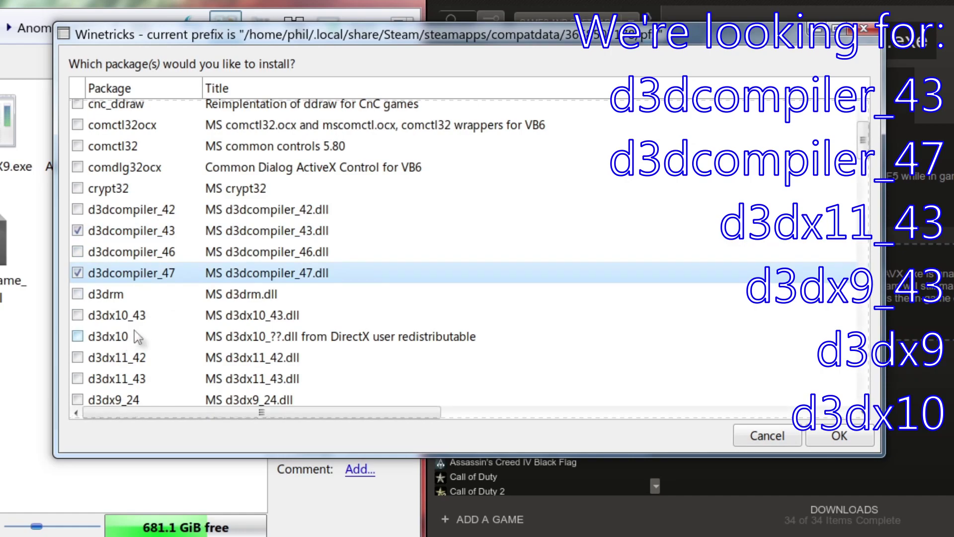
Step: Mark the d3dx11_43, d3dx9_43 and d3dx9 packages for installation
scroll(136, 336, down, 1)
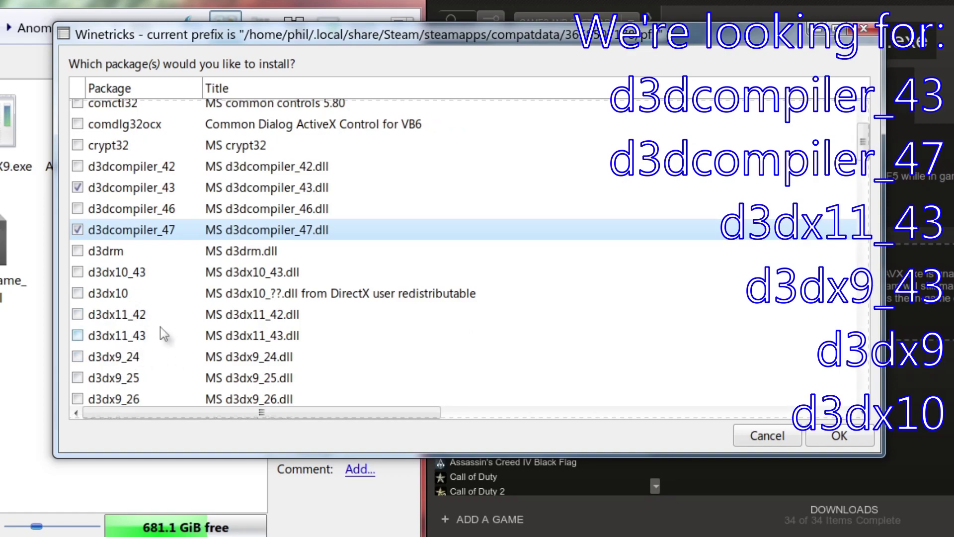
click(123, 338)
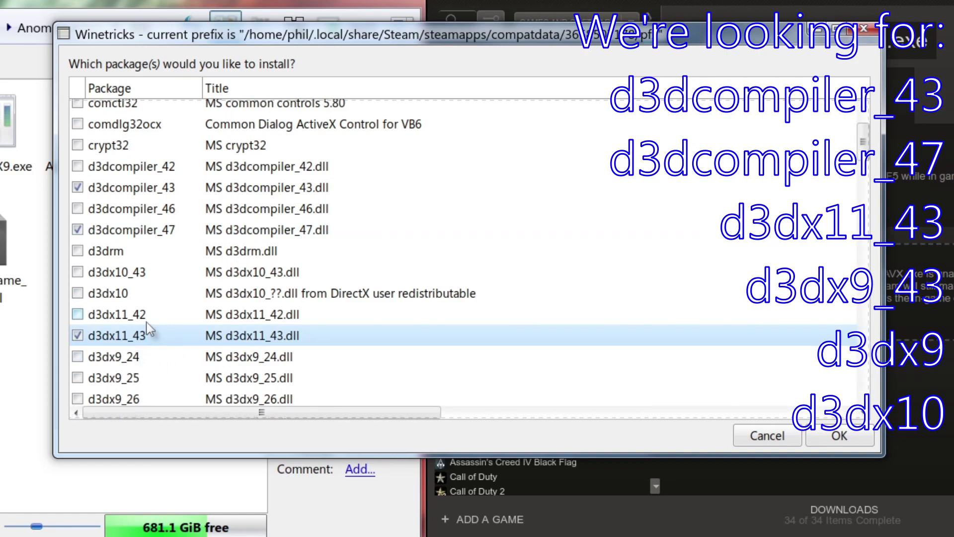
scroll(149, 348, down, 1)
scroll(154, 378, down, 1)
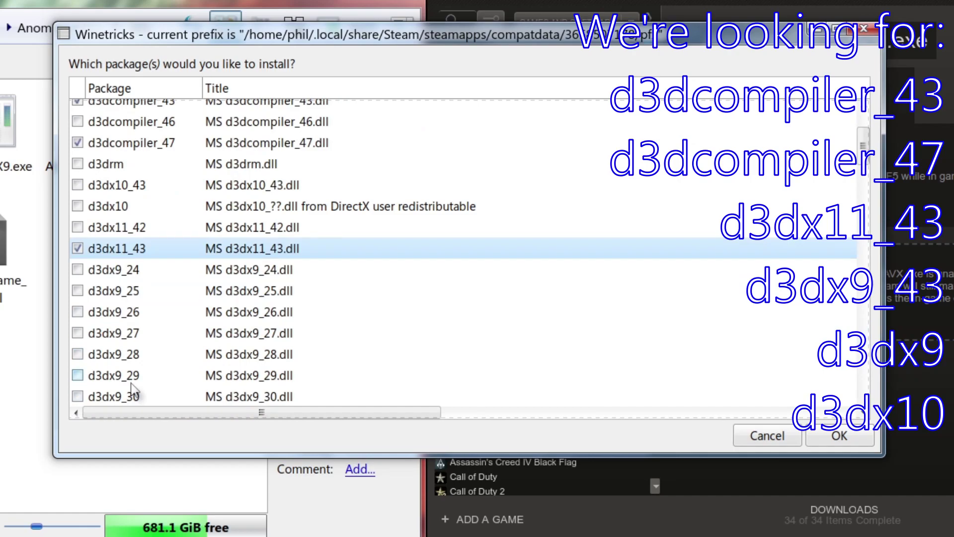
scroll(146, 393, down, 2)
scroll(145, 393, down, 5)
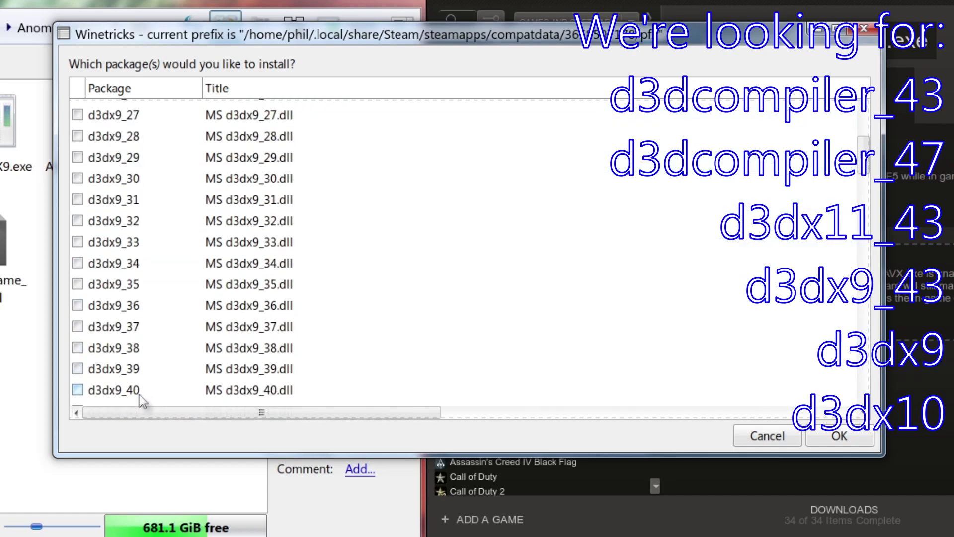
click(118, 370)
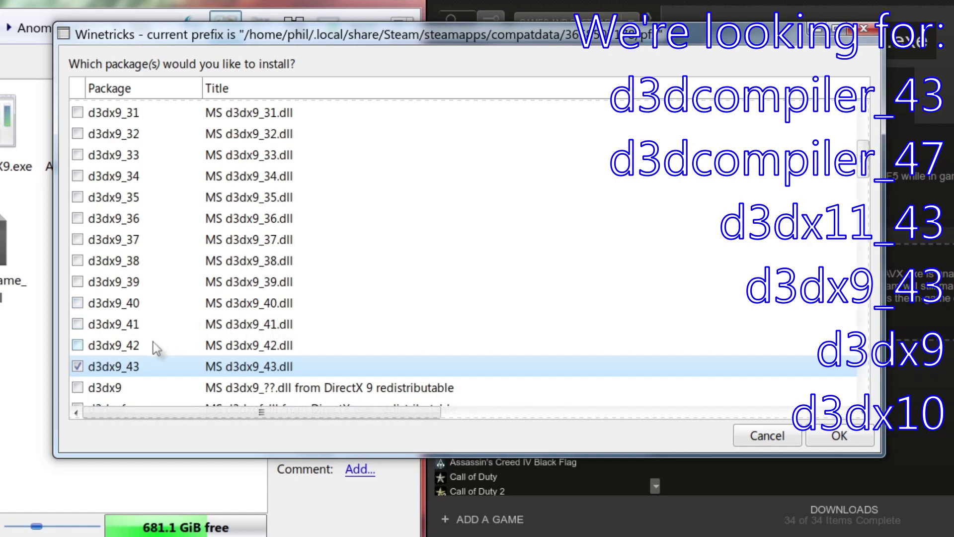
click(106, 387)
Step: Mark the d3dx10 package as well and start installing all the selected packages
scroll(219, 327, down, 1)
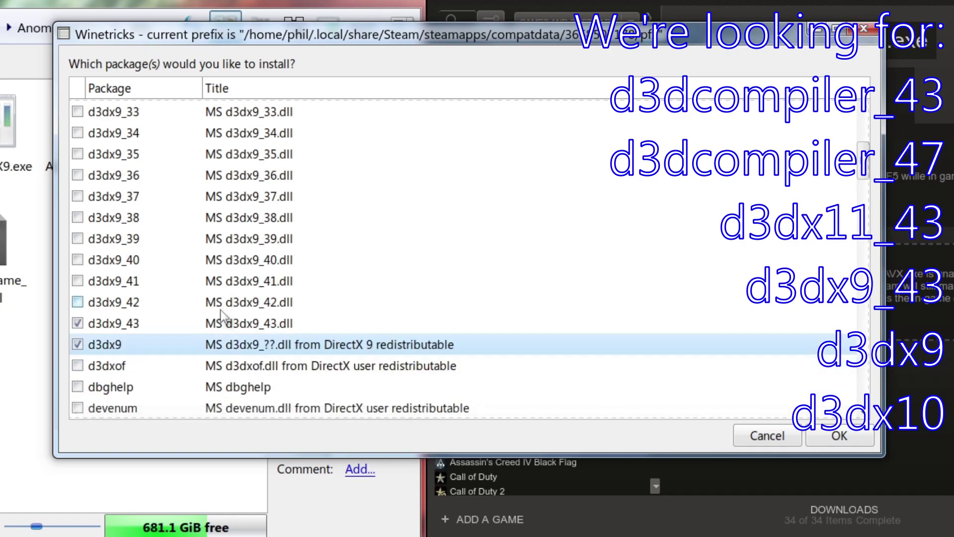
scroll(198, 323, down, 2)
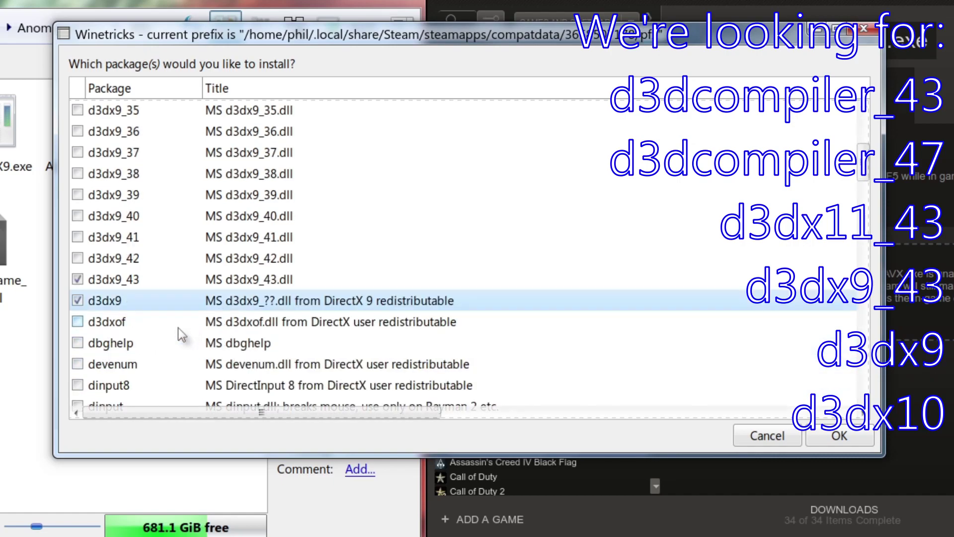
scroll(159, 277, down, 8)
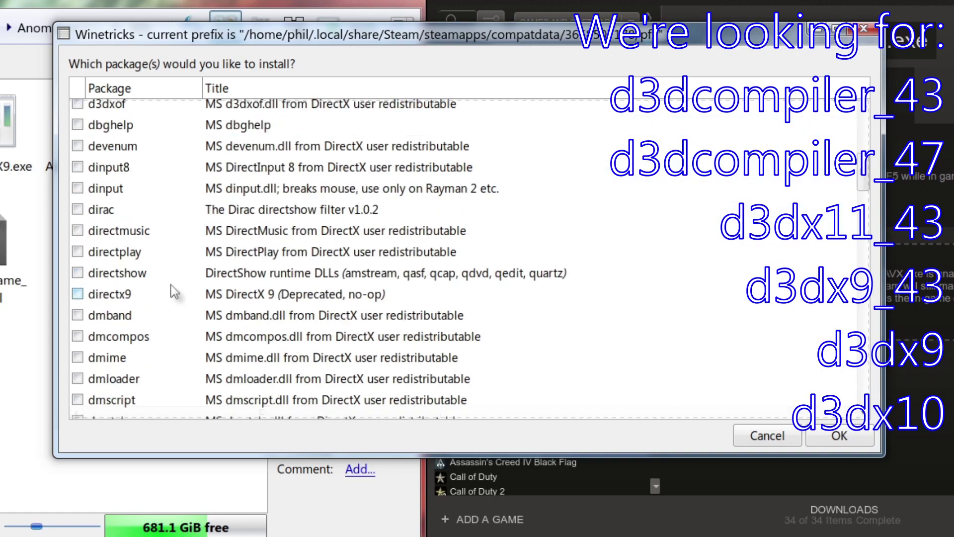
scroll(159, 273, up, 8)
click(151, 261)
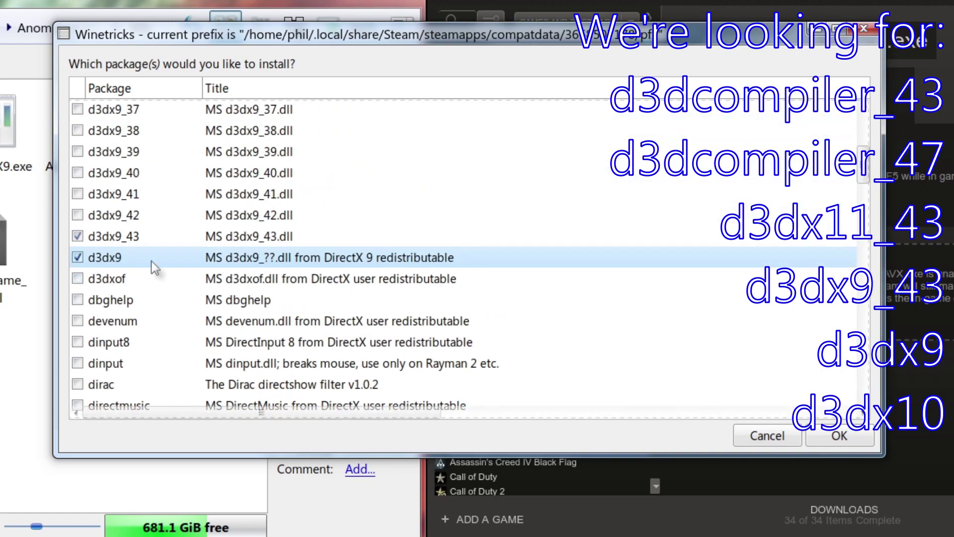
scroll(152, 261, up, 3)
scroll(151, 260, up, 6)
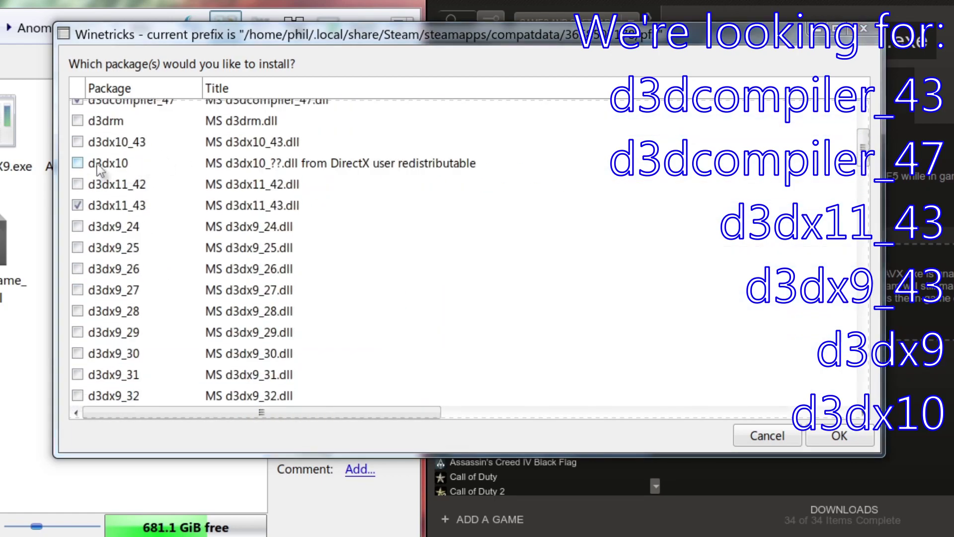
click(105, 164)
scroll(149, 192, up, 2)
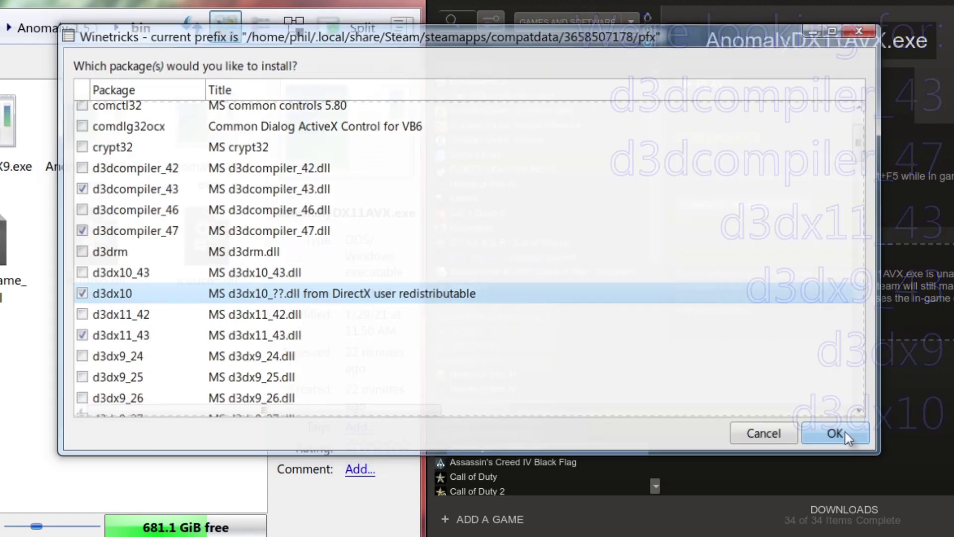
click(843, 432)
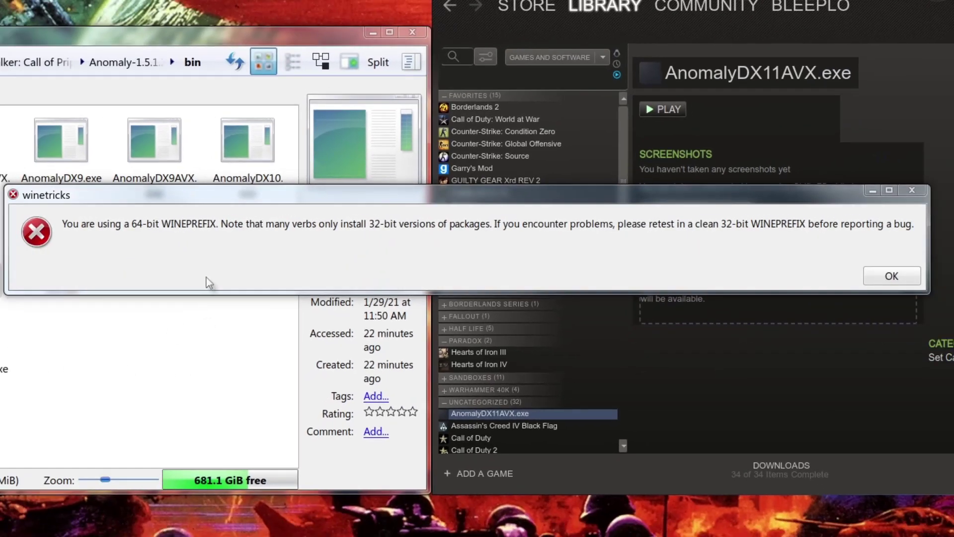
Step: Acknowledge each winetricks warning about the 64-bit wineprefix and d3dcompiler_43 so the package installation completes
click(893, 276)
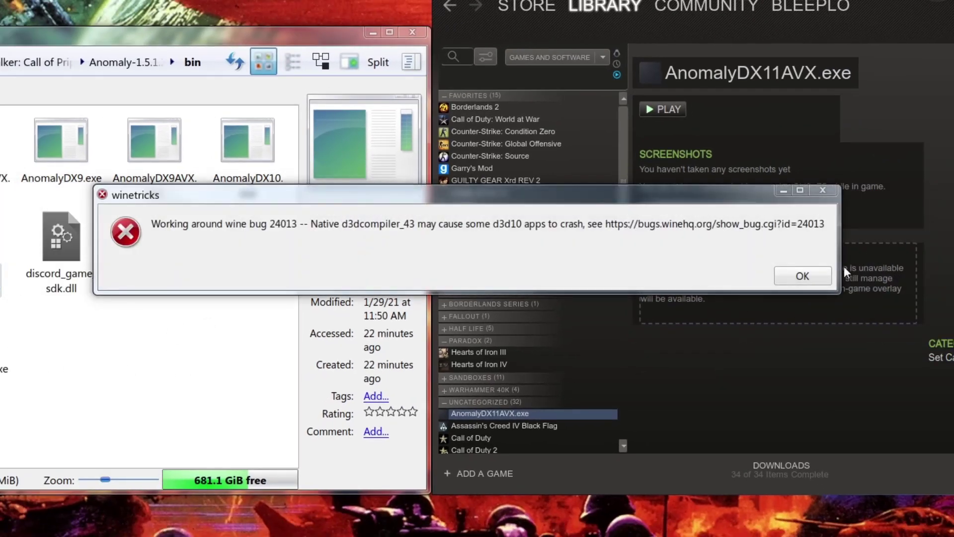
click(802, 274)
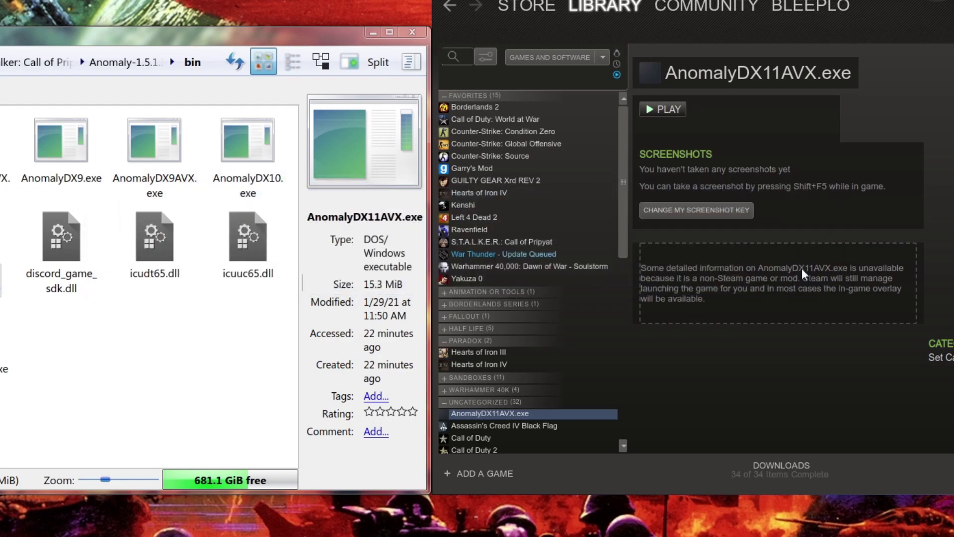
click(877, 277)
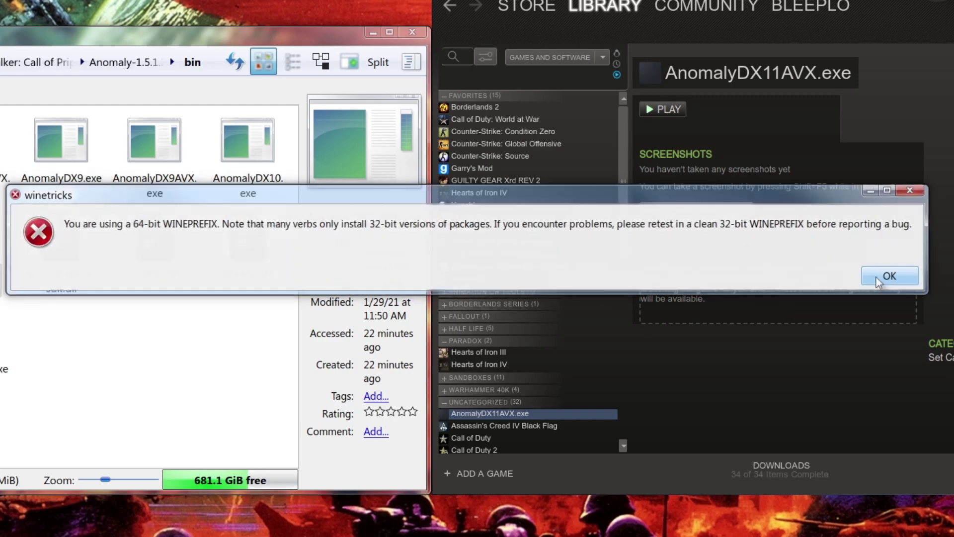
click(875, 277)
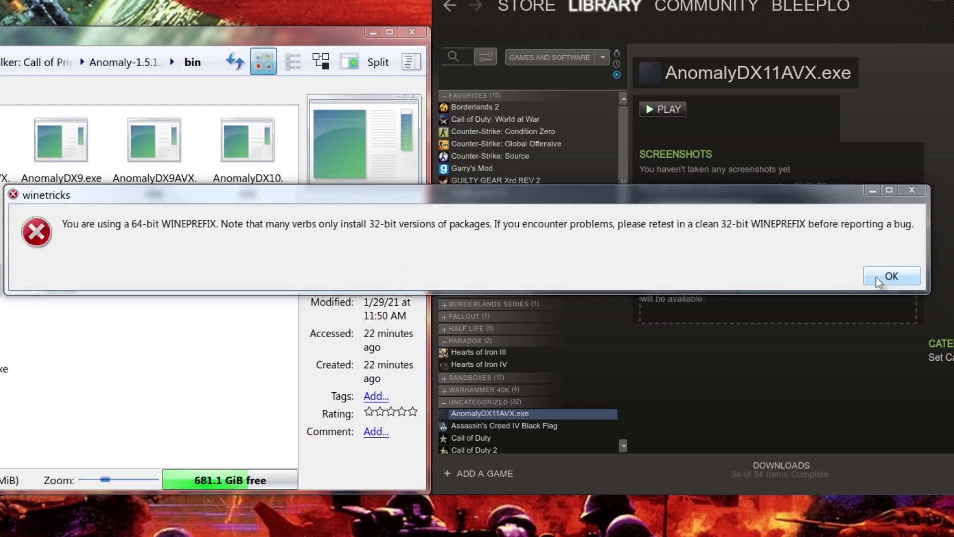
click(875, 276)
click(875, 277)
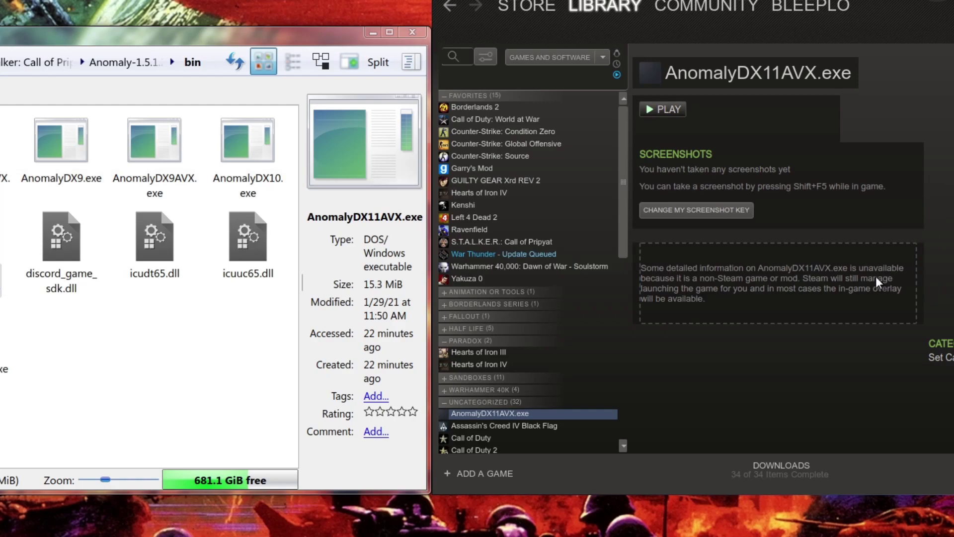
click(875, 276)
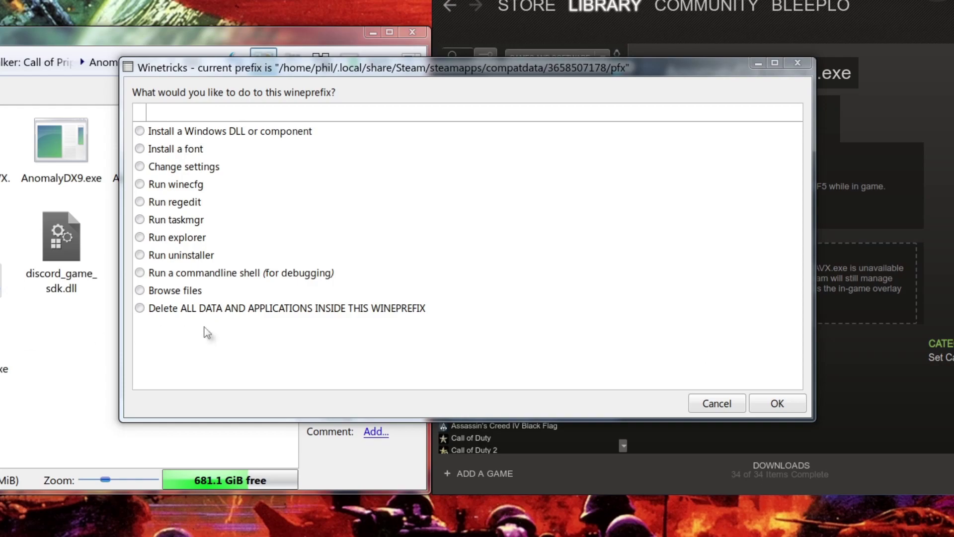
Step: Close Winetricks without further changes to the wineprefix and launch AnomalyDX11AVX.exe from Steam
click(783, 409)
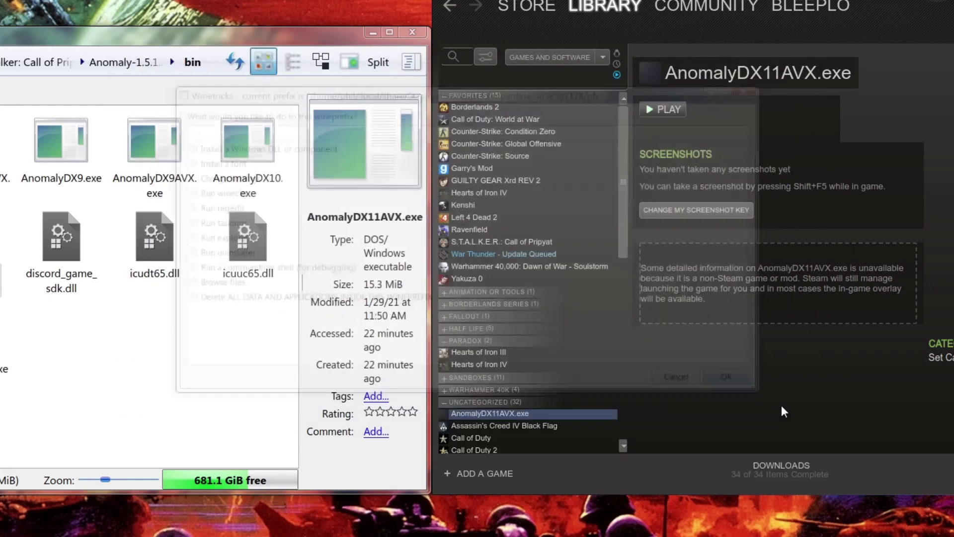
click(715, 404)
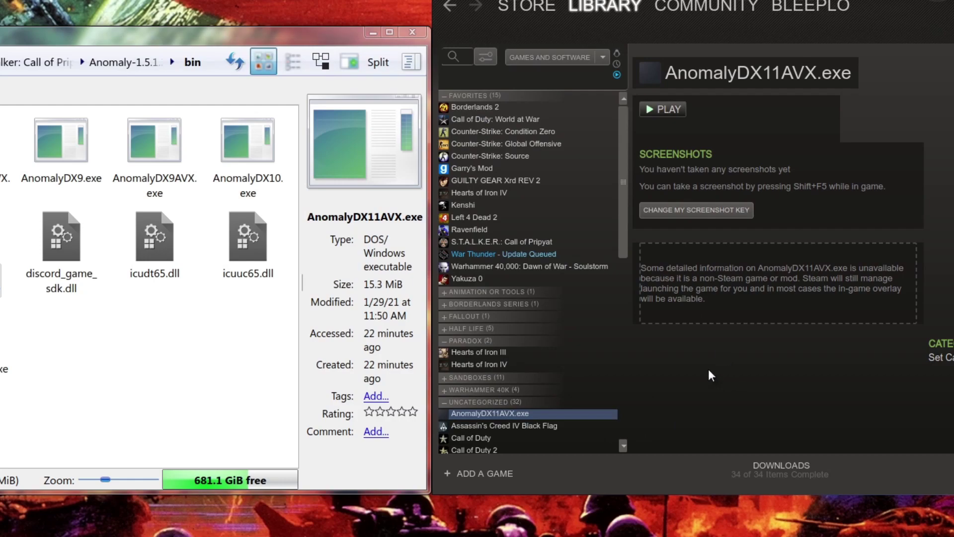
click(667, 106)
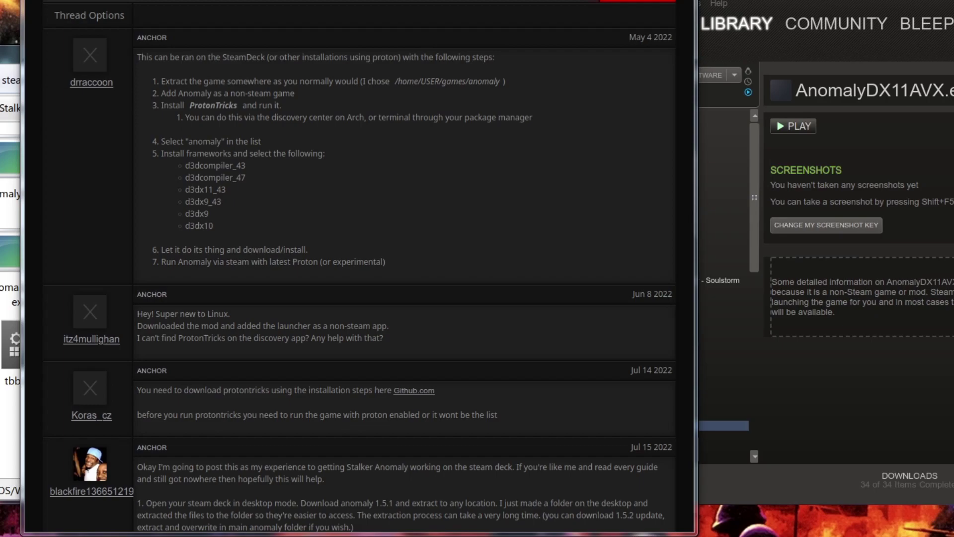
Step: Review the Mod DB thread on running Anomaly with Proton, including the first post's installation steps and the replies
scroll(381, 187, up, 10)
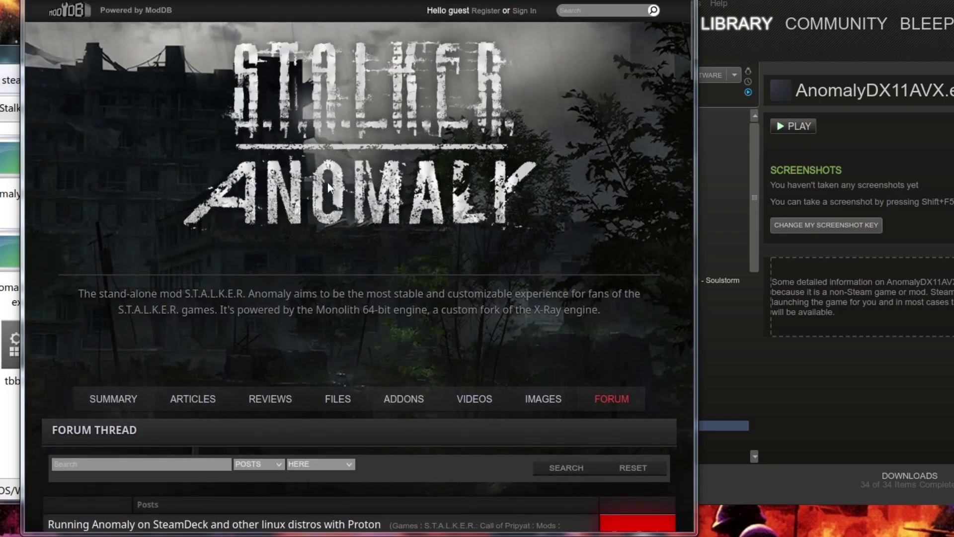
scroll(410, 214, down, 6)
scroll(409, 215, down, 2)
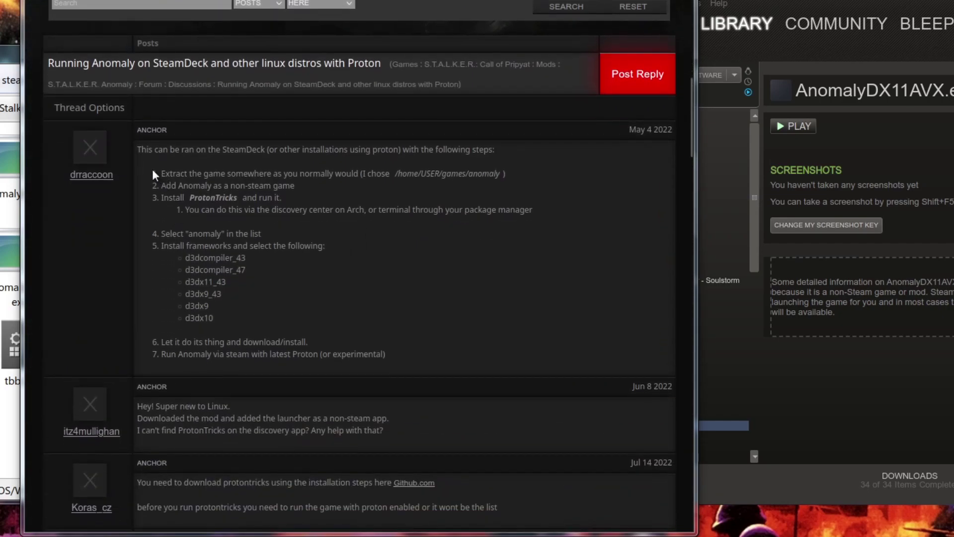
drag(155, 174, 433, 366)
click(434, 366)
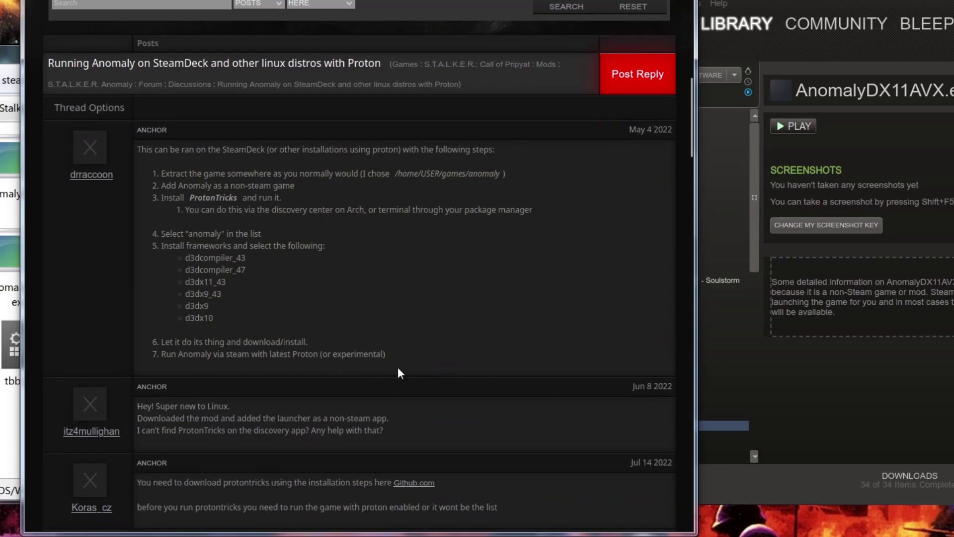
scroll(298, 333, down, 15)
scroll(380, 298, up, 20)
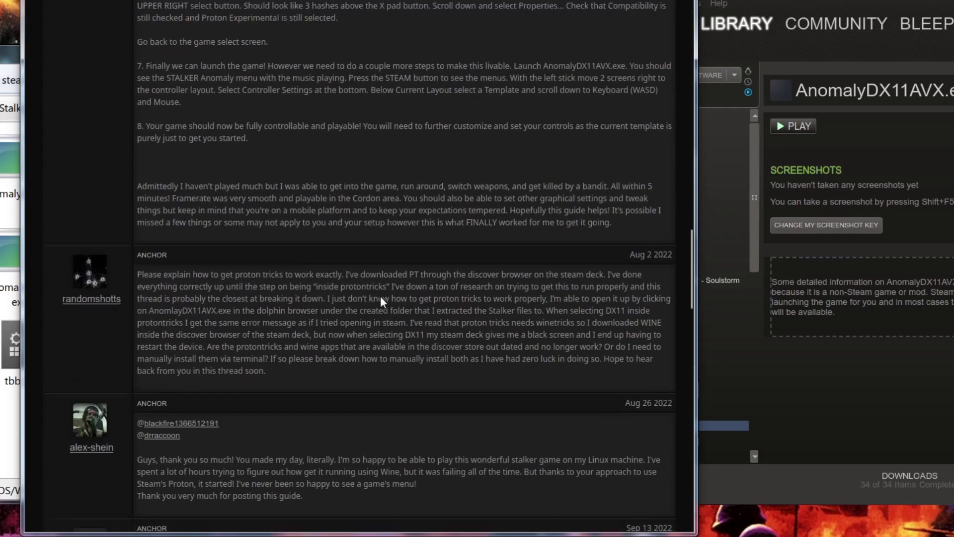
scroll(396, 328, down, 2)
scroll(397, 328, down, 2)
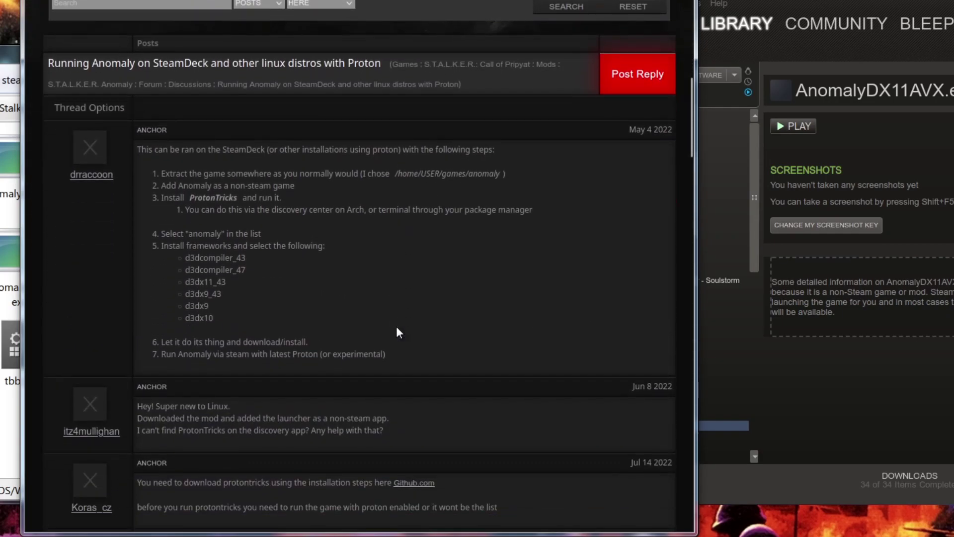